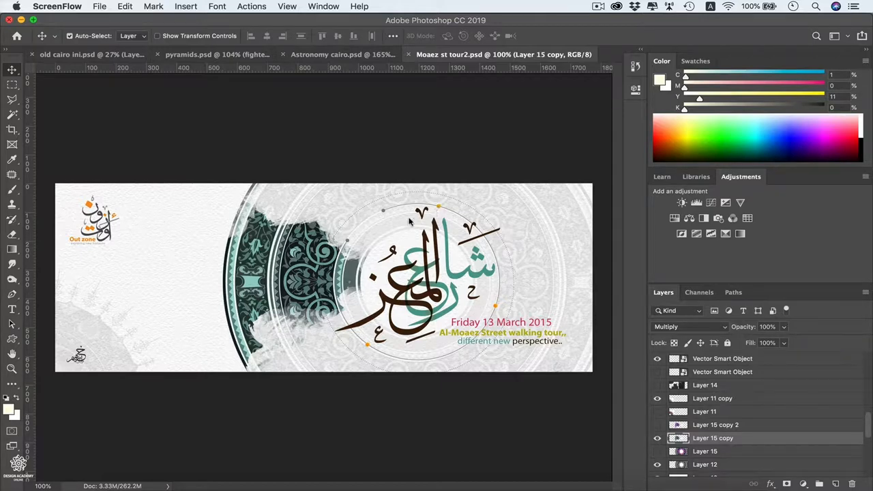
Hide the Arabic calligraphy smart object layer so the ornament strip shows unobstructed.
left_click(436, 293)
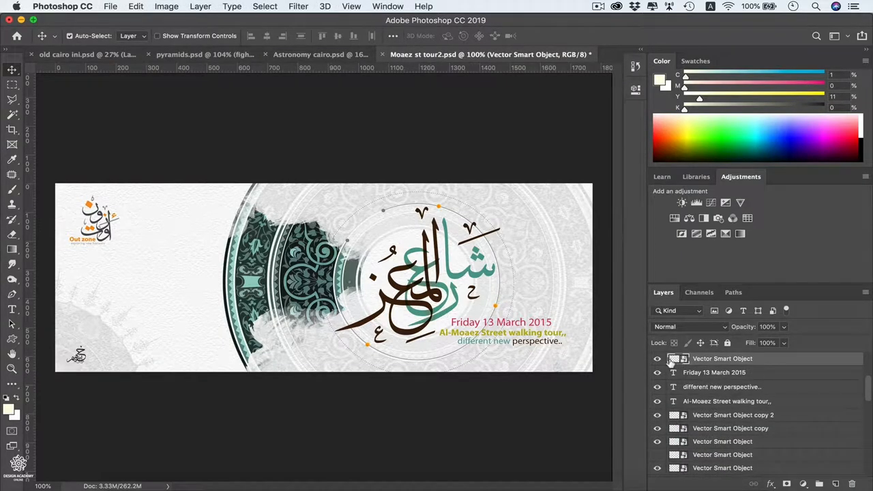
left_click(657, 358)
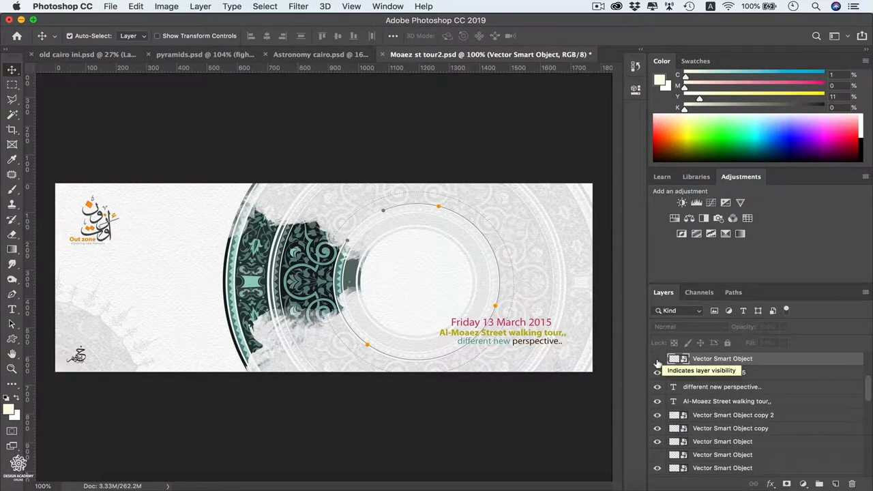
Duplicate Layer 15 copy to the right and shrink the copy to about quarter size.
left_click(307, 281)
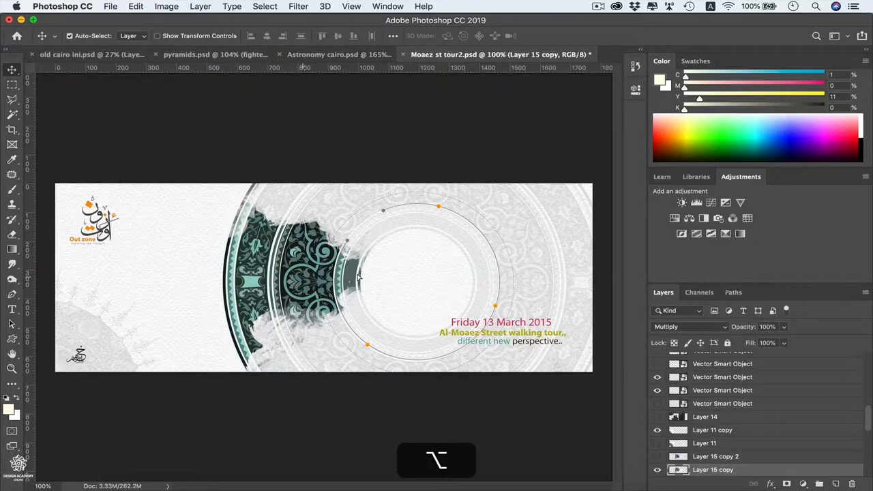
left_click_drag(308, 282, 435, 285)
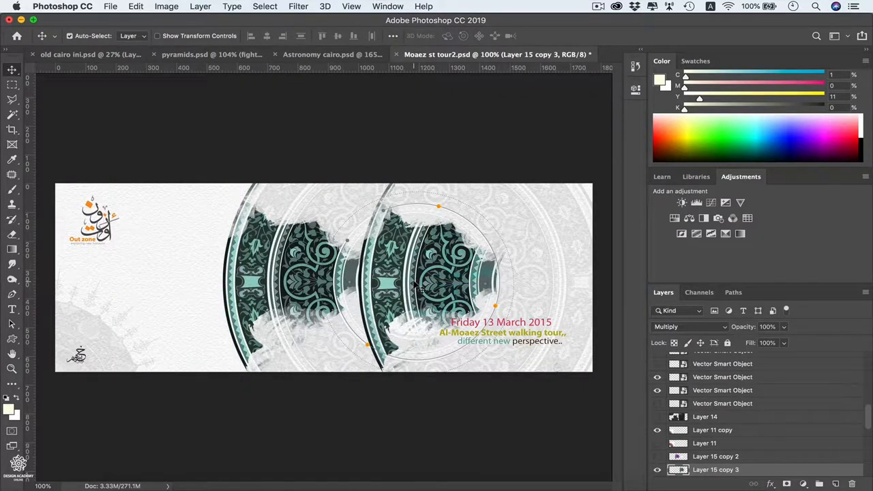
key("super+t")
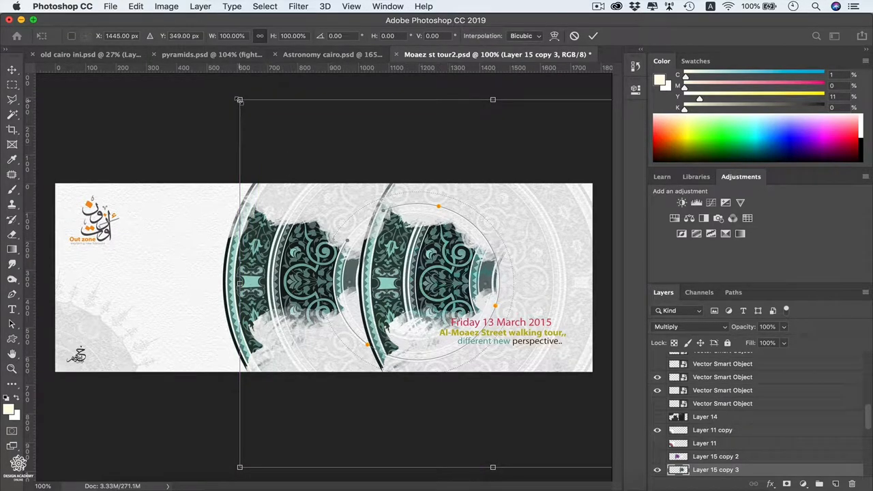
left_click_drag(239, 100, 371, 184)
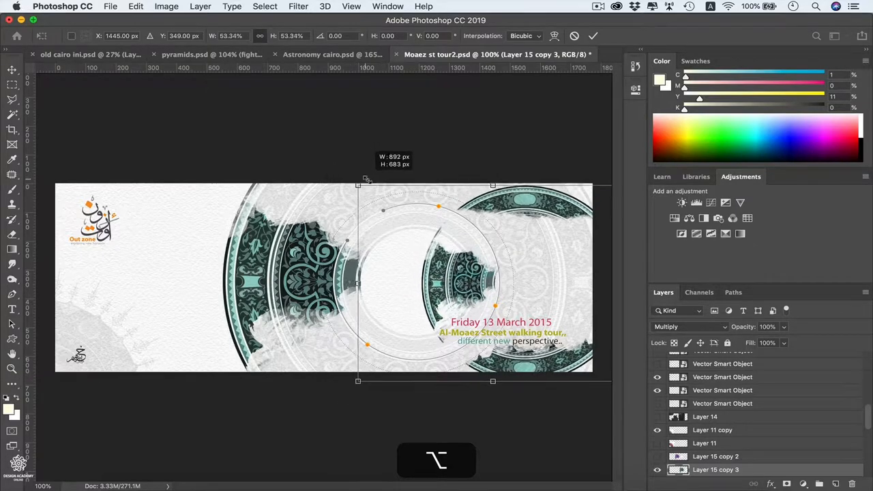
left_click_drag(371, 184, 450, 221)
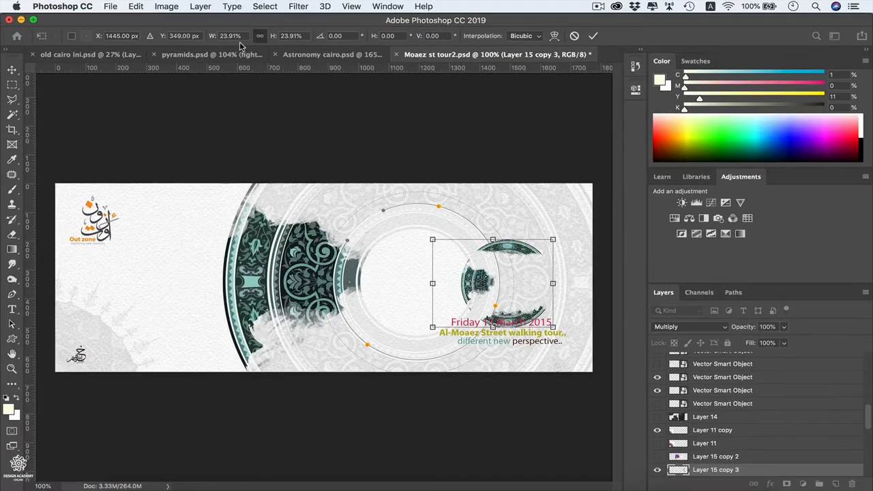
key("Return")
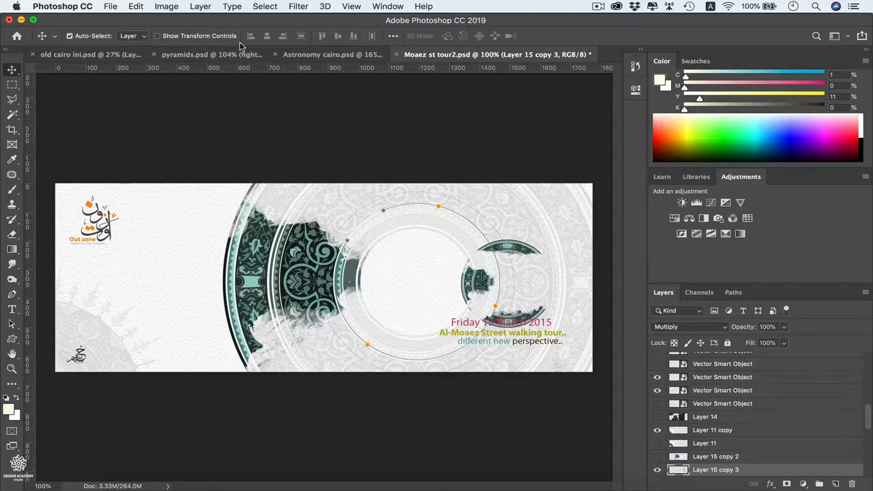
Enlarge the small ornament copy back to roughly four times its size.
key("super+t")
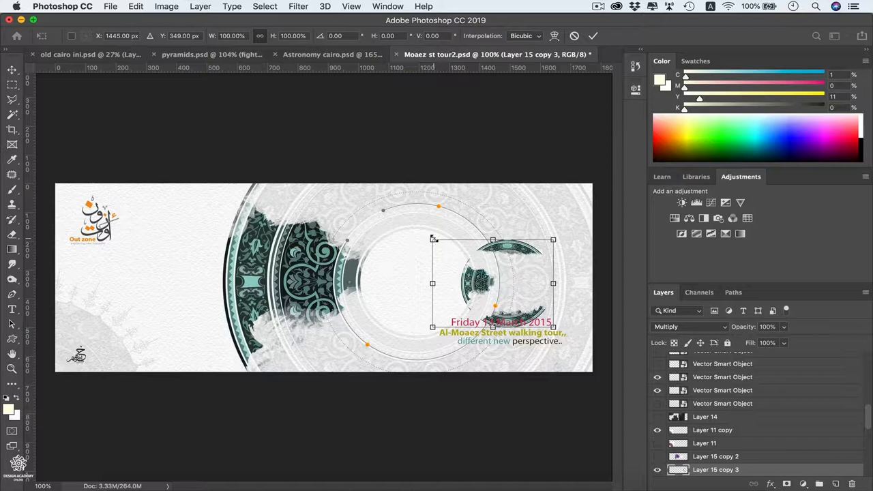
mouse_move(433, 239)
left_mouse_down()
mouse_move(356, 190)
mouse_move(204, 157)
left_mouse_up()
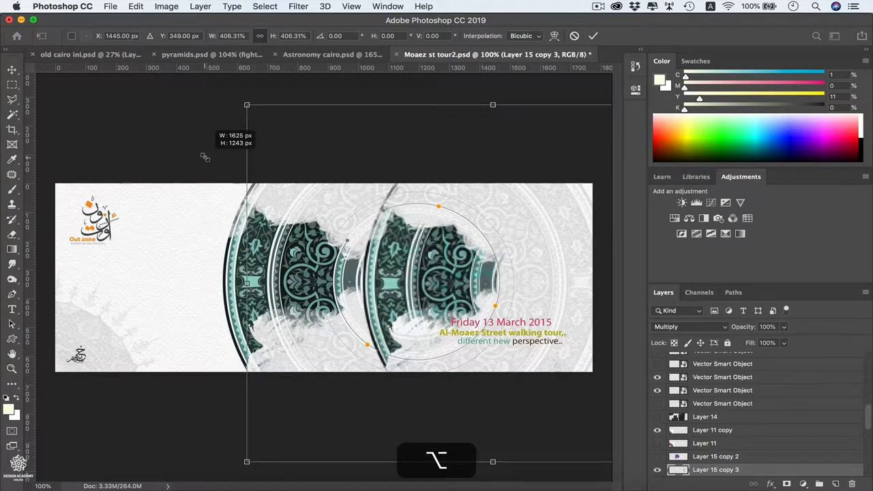
left_click_drag(204, 157, 202, 157)
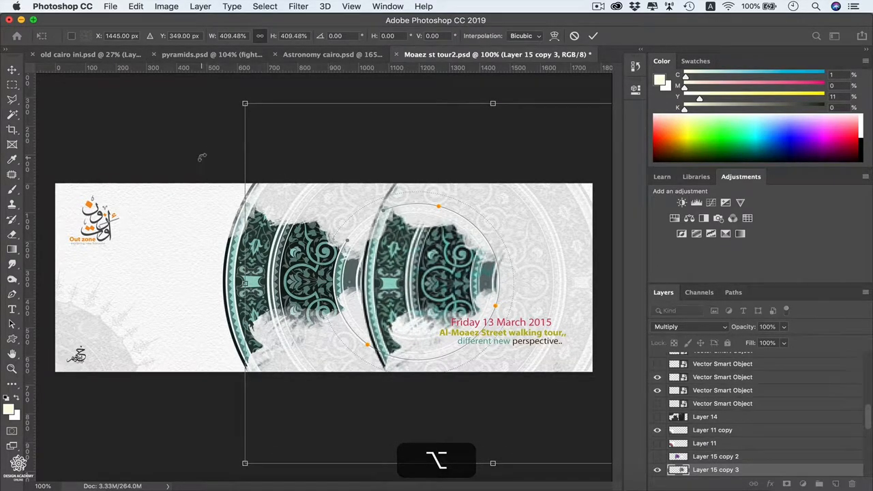
key("Return")
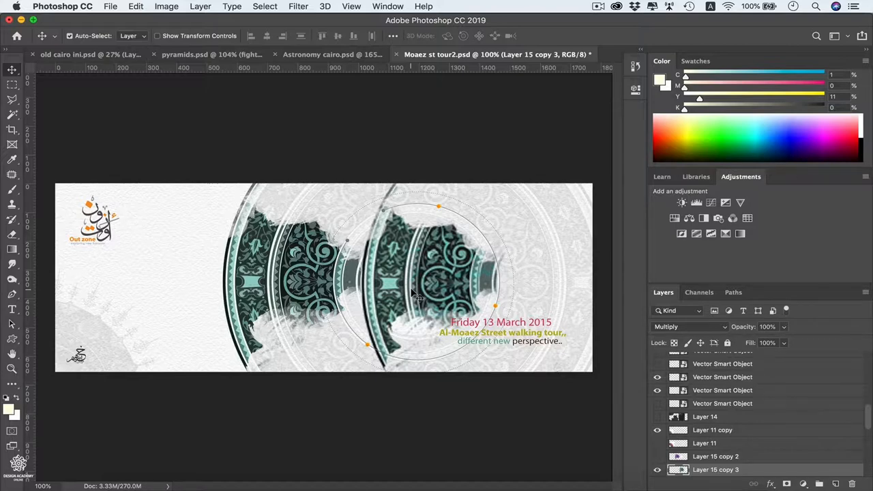
Delete the resized duplicate and copy Layer 15 copy 480 px straight to the right.
key("BackSpace")
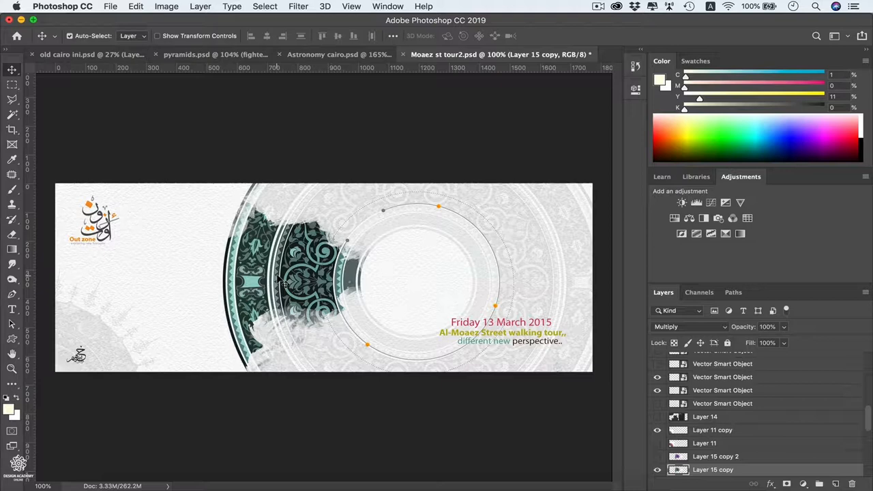
left_click_drag(281, 281, 423, 290)
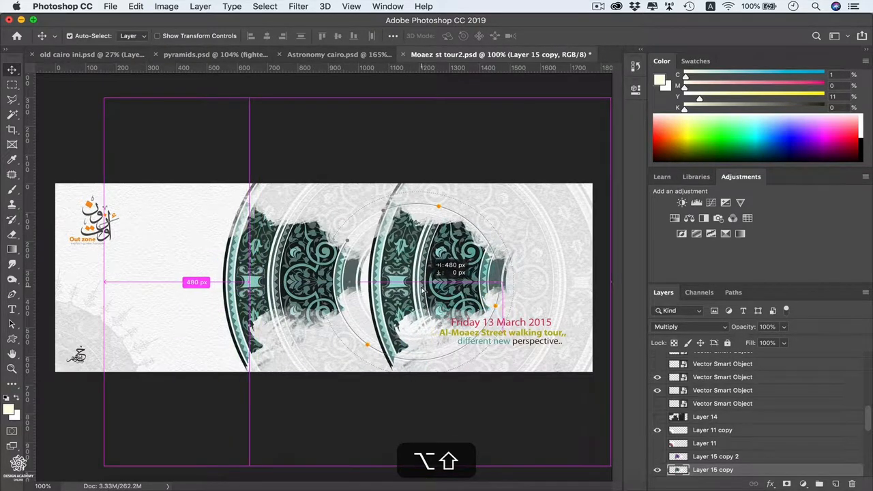
left_click_drag(423, 289, 421, 292)
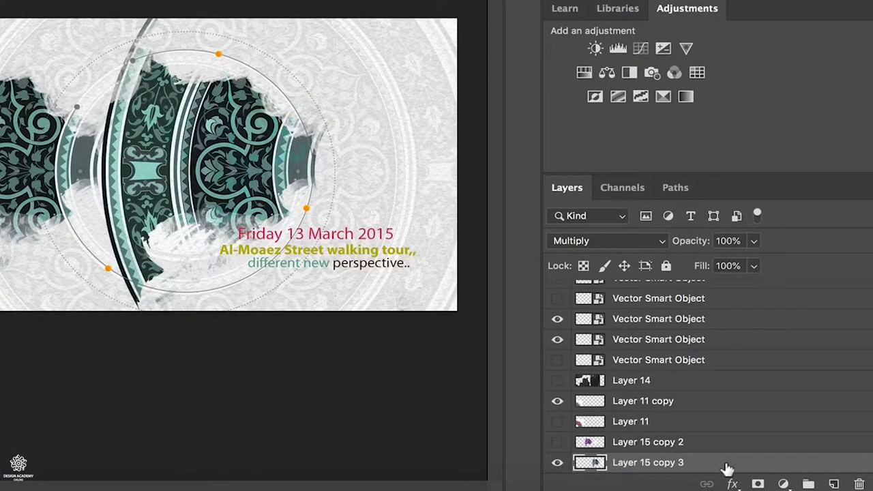
Convert Layer 15 copy 3 to a smart object and shrink it with Free Transform.
right_click(727, 467)
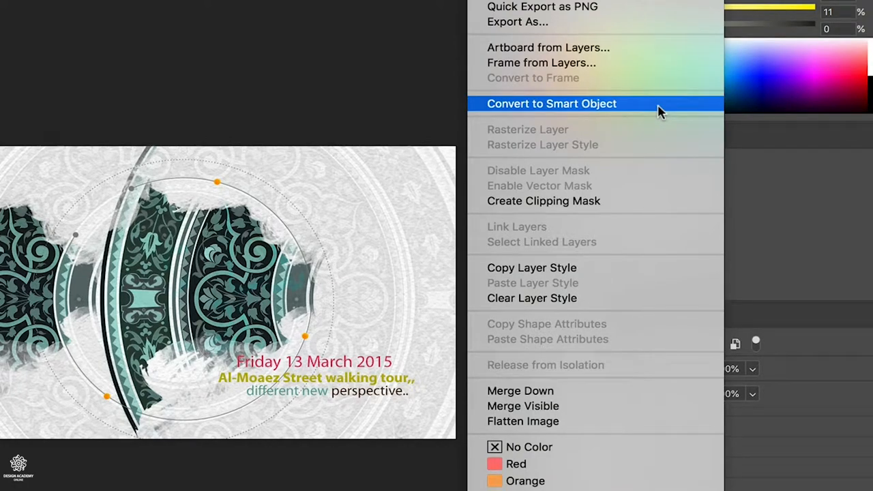
left_click(661, 110)
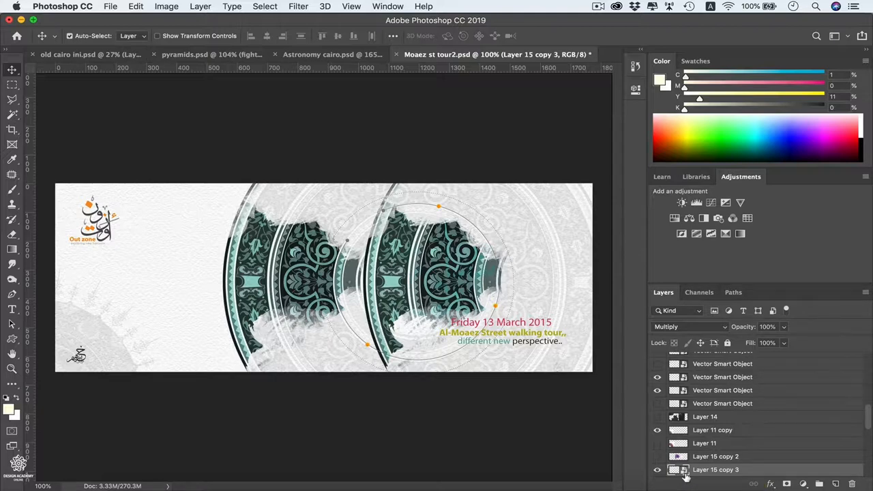
key("super+t")
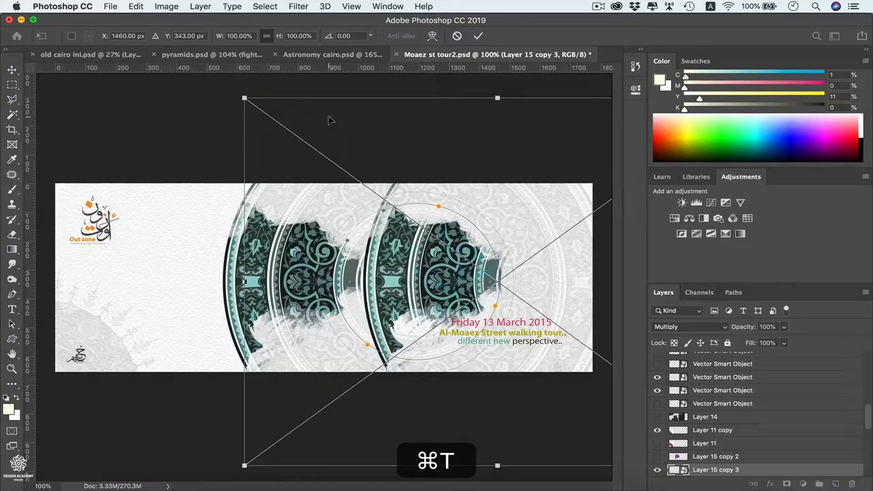
left_click_drag(244, 98, 446, 224)
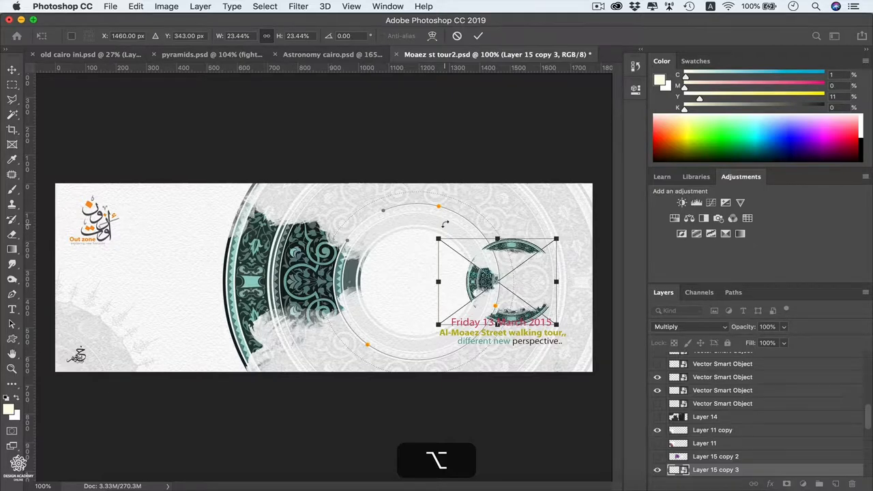
key("Return")
Enlarge the smart object ornament copy again so a second teal arc sits right of the first.
key("super+t")
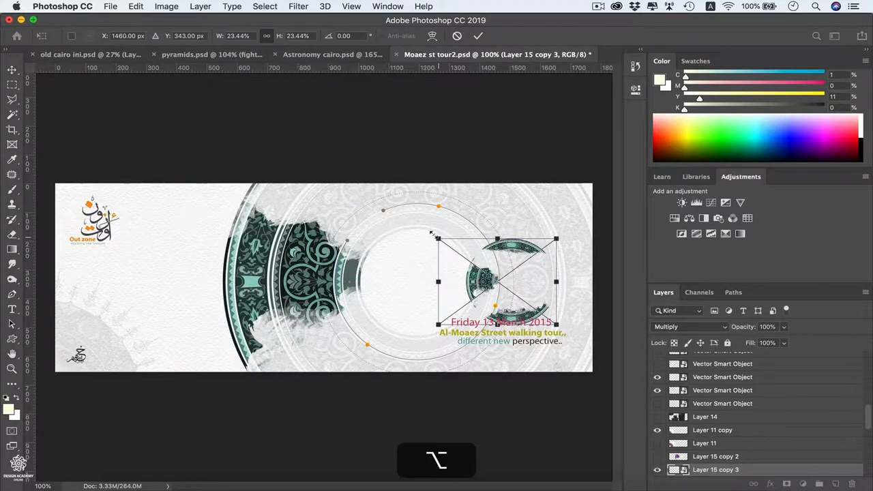
mouse_move(440, 237)
left_mouse_down()
mouse_move(314, 175)
mouse_move(202, 148)
left_mouse_up()
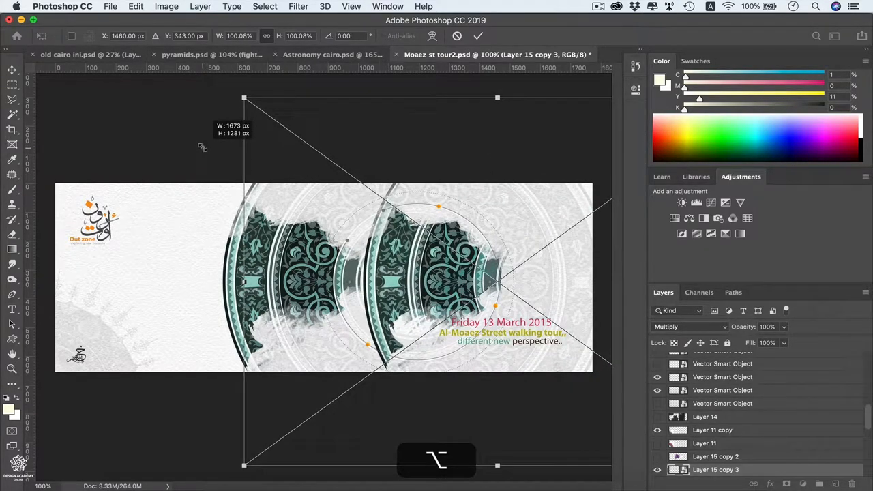
key("Return")
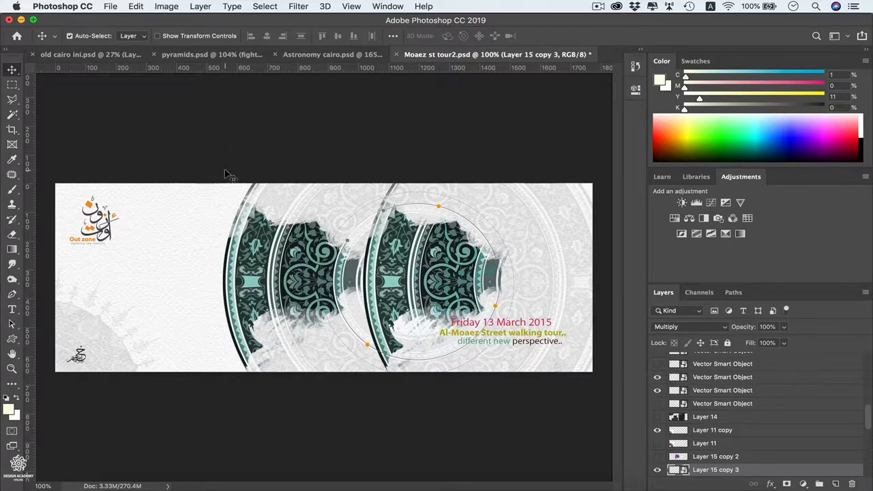
Rasterize Layer 15 copy 3 into a plain pixel layer.
right_click(754, 469)
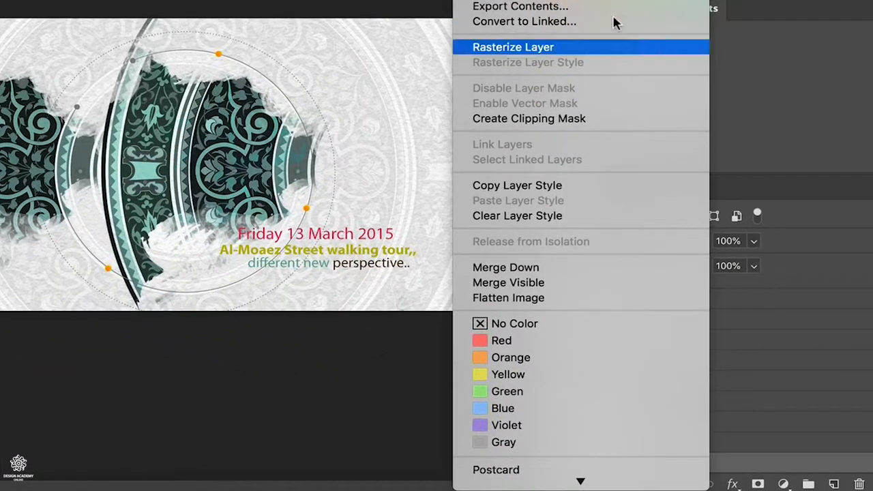
left_click(554, 176)
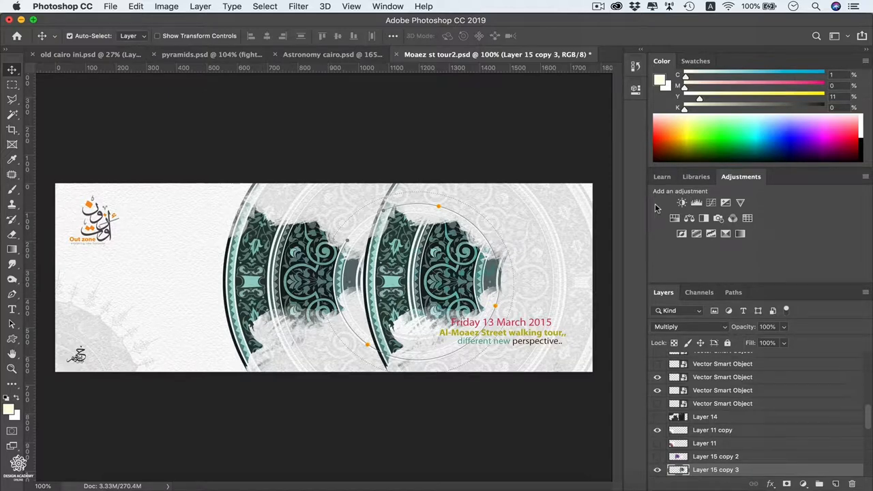
Mask Layer 15 copy 3 to a thin horizontal marquee band and convert it to a smart object.
key("m")
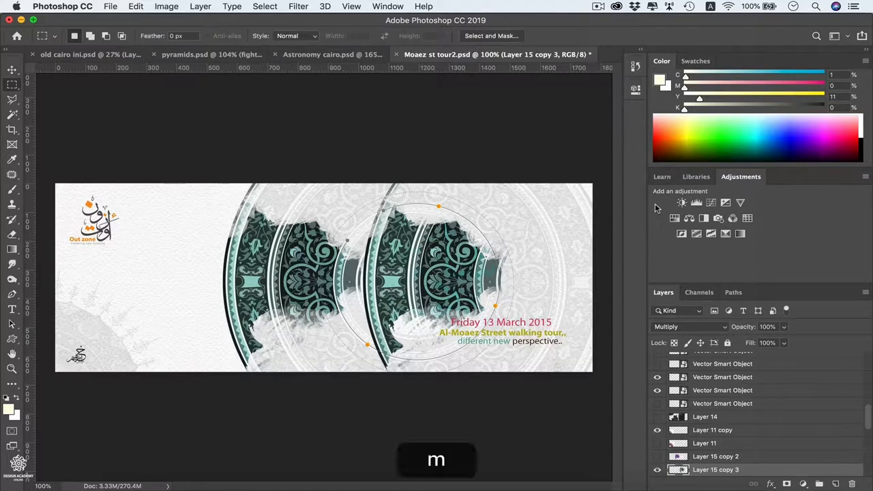
left_click_drag(531, 265, 350, 293)
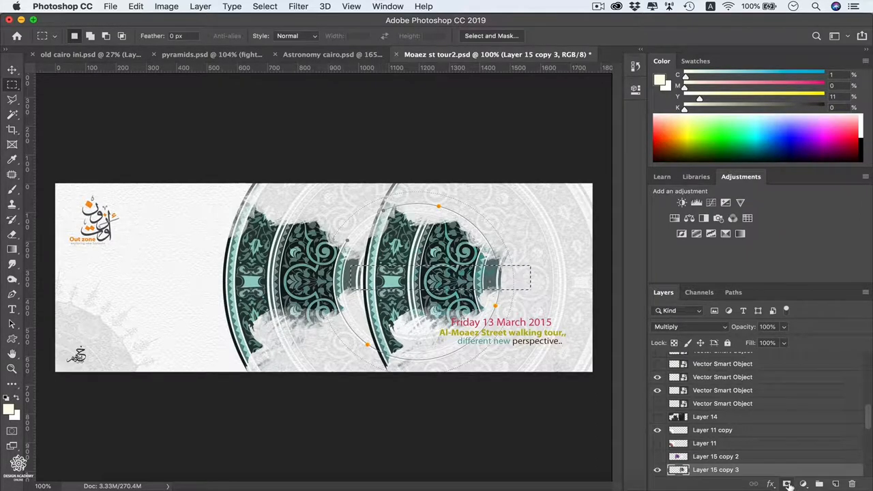
left_click(788, 483)
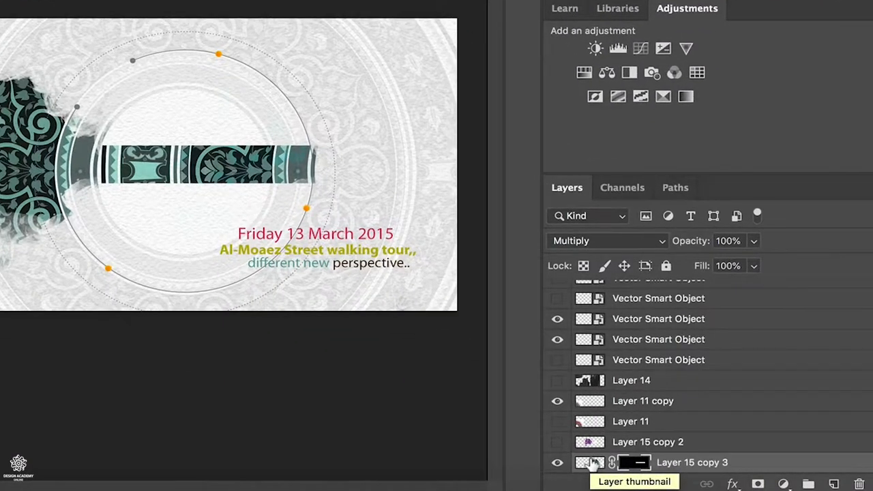
right_click(770, 471)
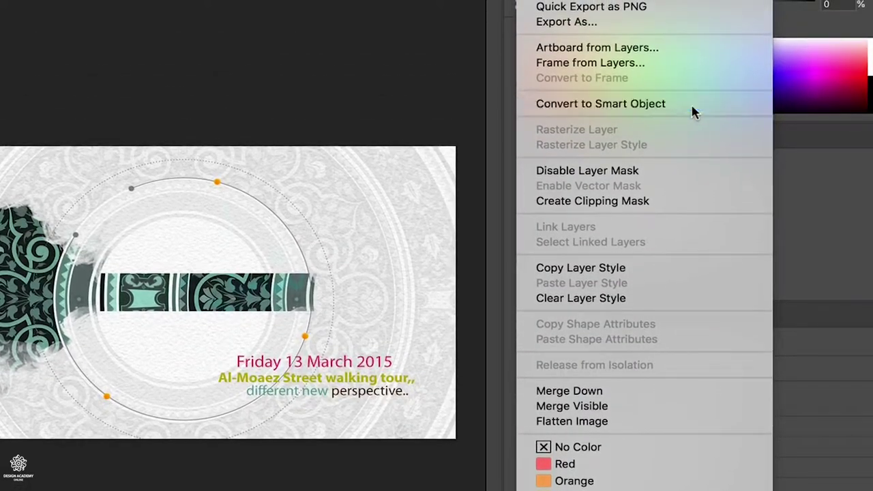
left_click(691, 103)
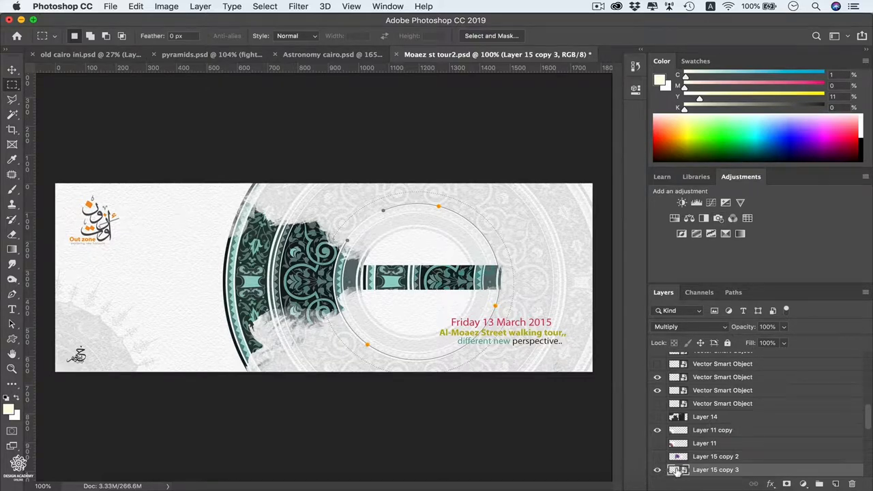
Inside Layer 15 copy 3.psb add a Hue/Saturation layer at Hue +139, then return to Moaez st tour2.psd.
double_click(678, 470)
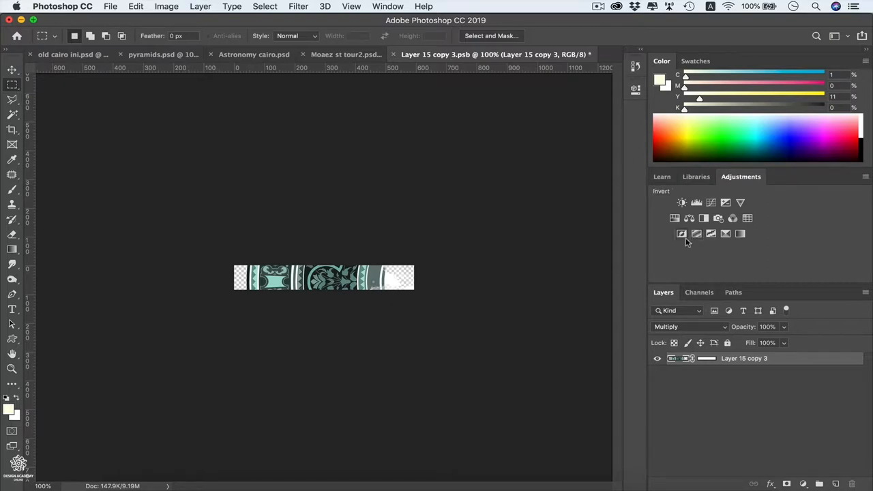
left_click(675, 218)
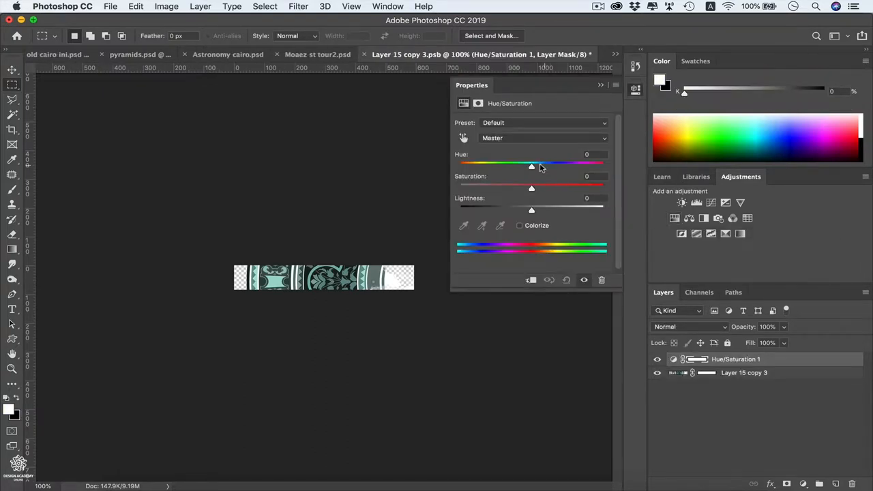
left_click_drag(531, 167, 591, 168)
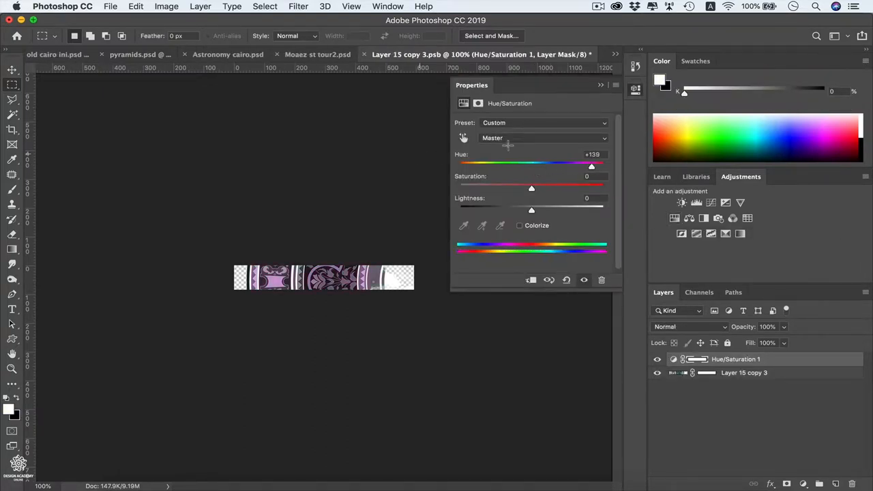
left_click(298, 55)
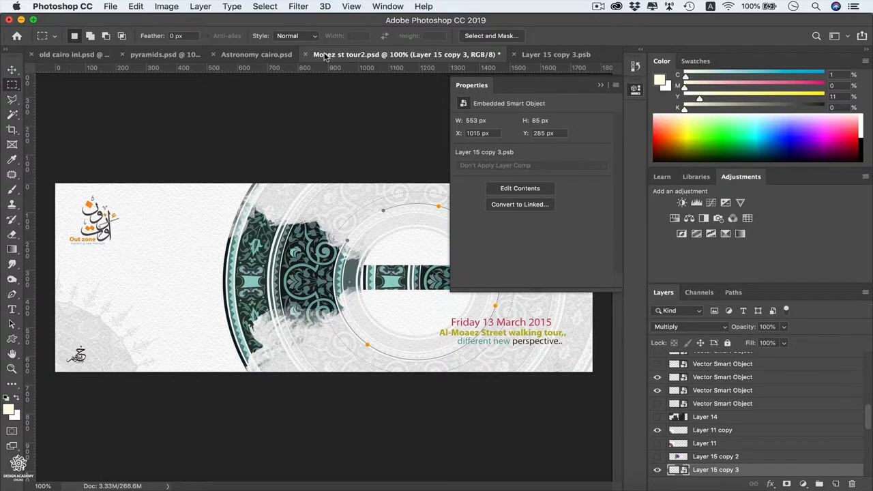
Save Layer 15 copy 3.psb so the banner's strip turns pink, and return with the Move tool.
left_click(556, 55)
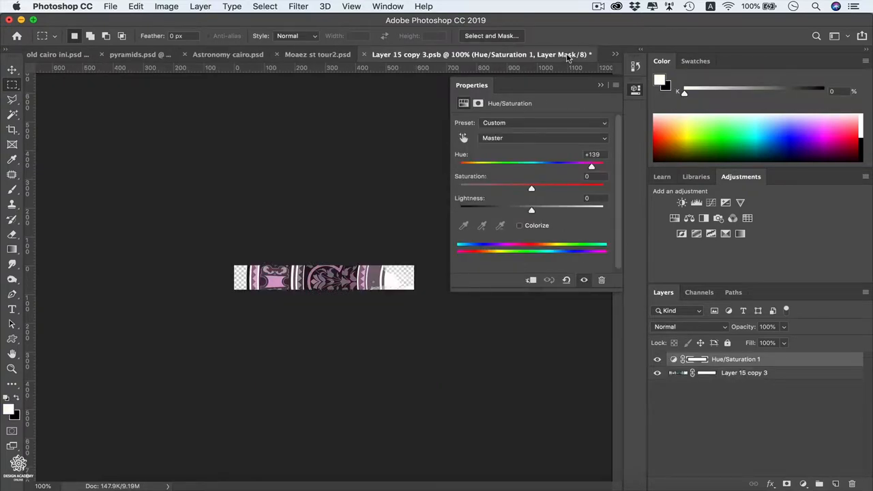
key("super+s")
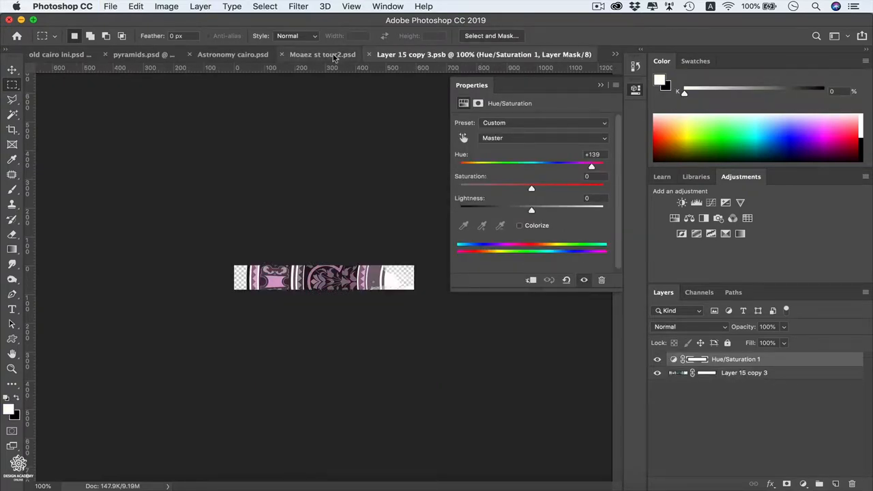
left_click(322, 55)
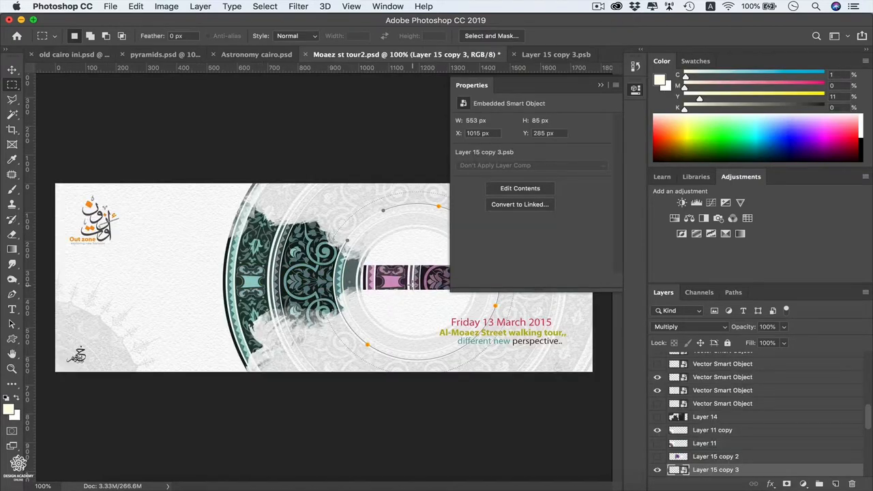
key("v")
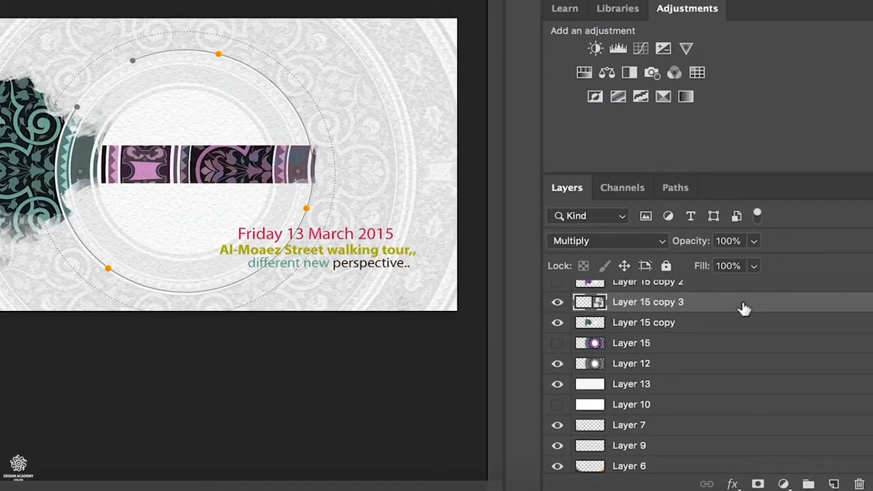
Rasterize the pink strip smart object Layer 15 copy 3 into plain pixels.
right_click(744, 308)
scroll(614, 382, "down", 2)
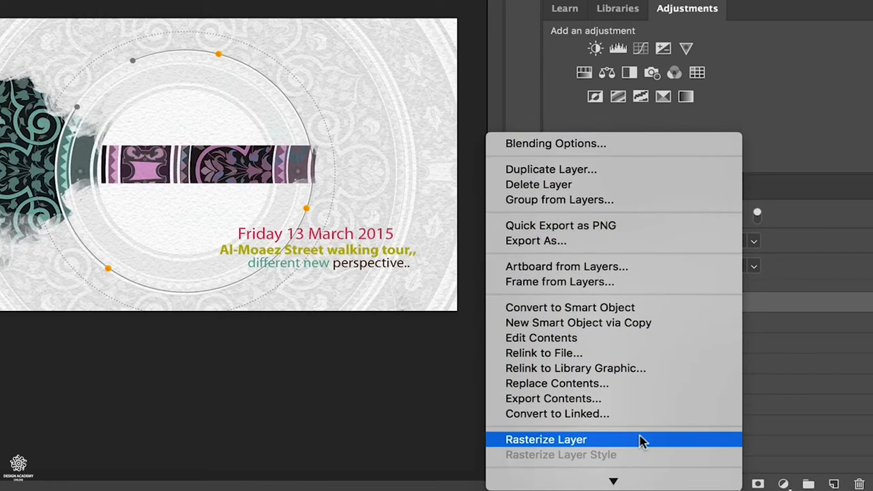
scroll(642, 440, "down", 2)
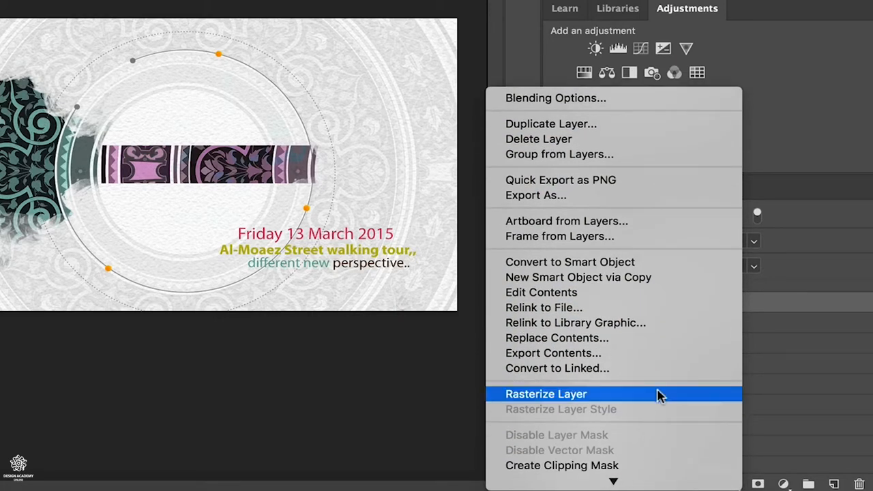
left_click(660, 396)
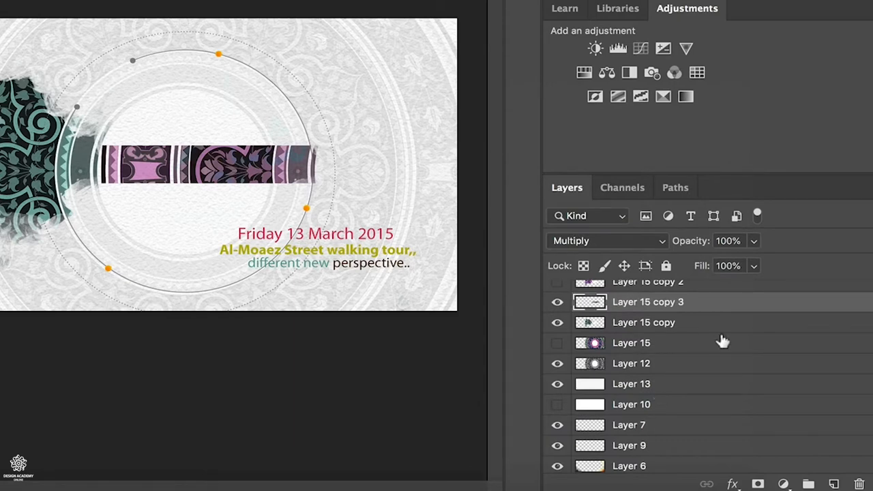